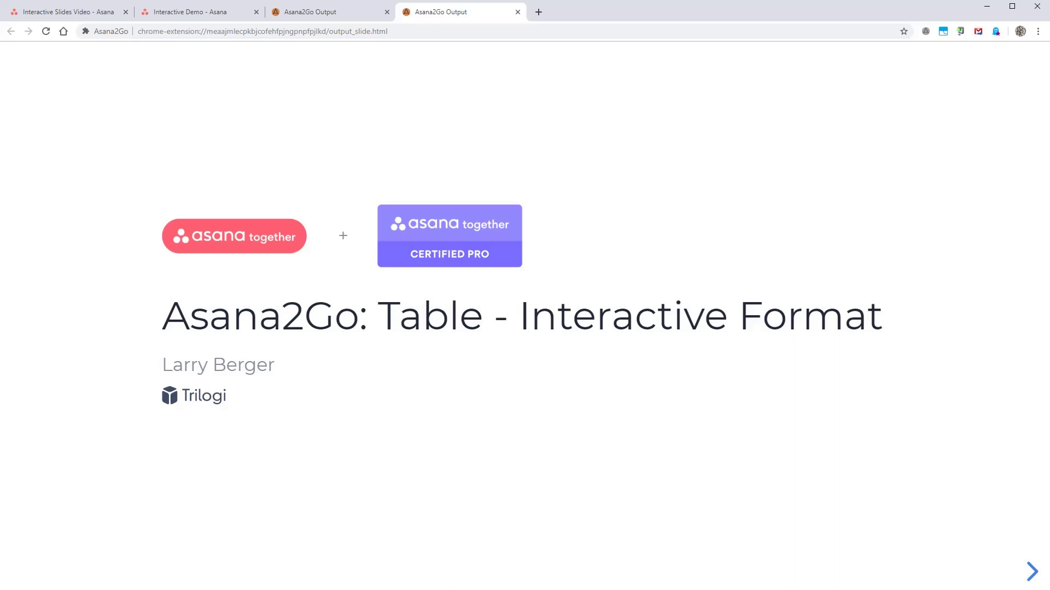
Step: Advance two slides past the title slide to reach the Demo title slide
{"action": "key", "text": "Right"}
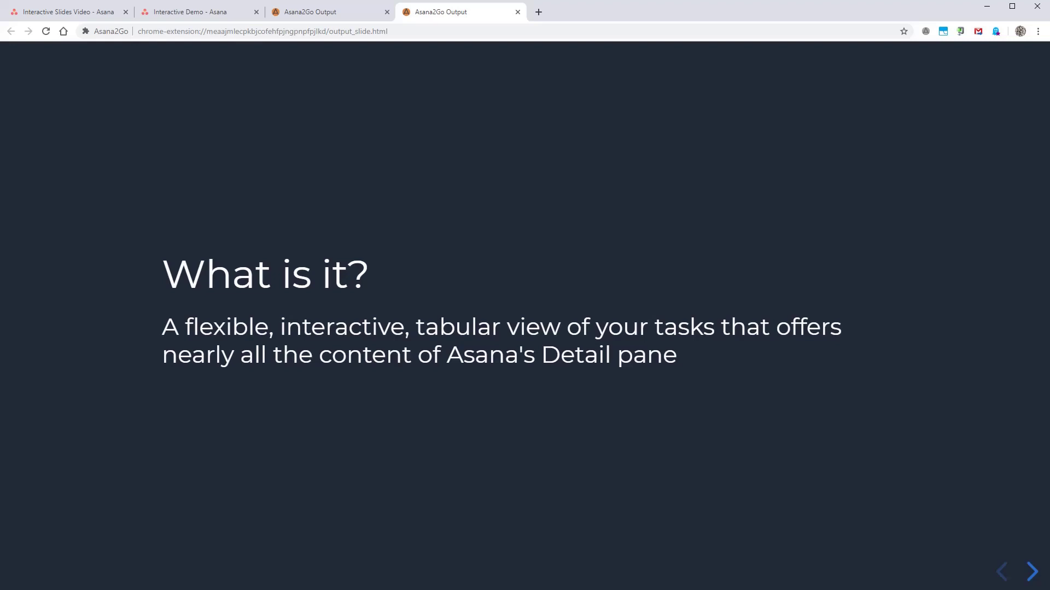
{"action": "key", "text": "Right"}
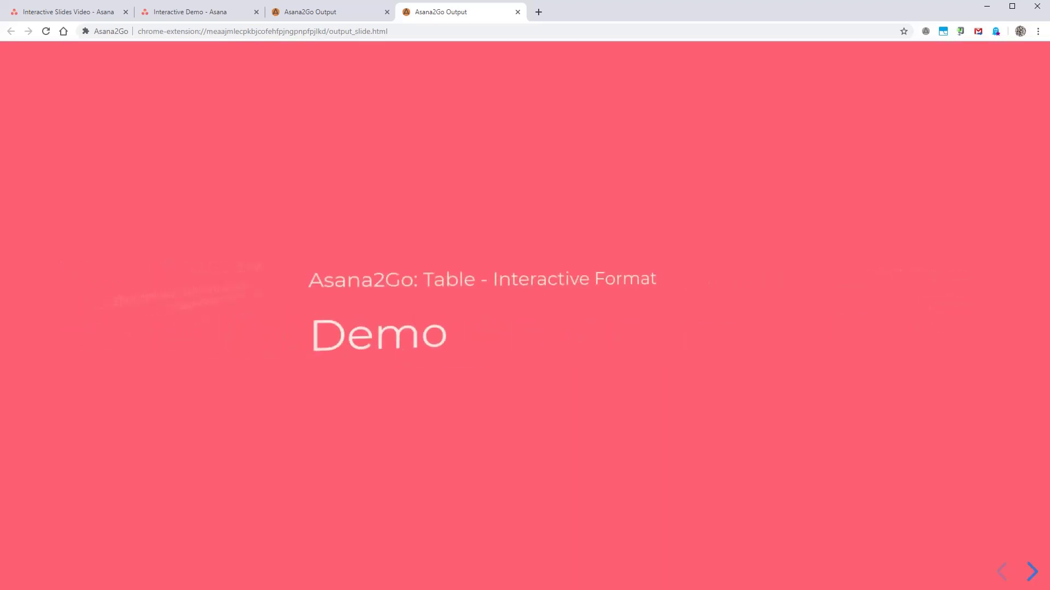
Step: Export the selected Interactive Demo tasks with Asana2Go as a Table - Interactive using View + Copy
{"action": "left_click", "coordinate": [215, 17]}
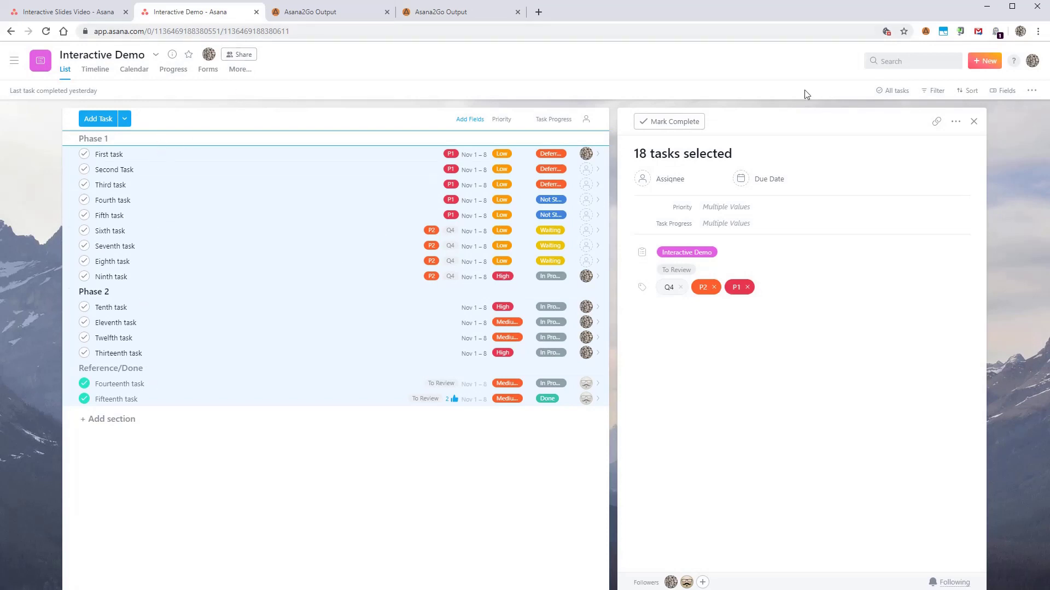
{"action": "left_click", "coordinate": [924, 32]}
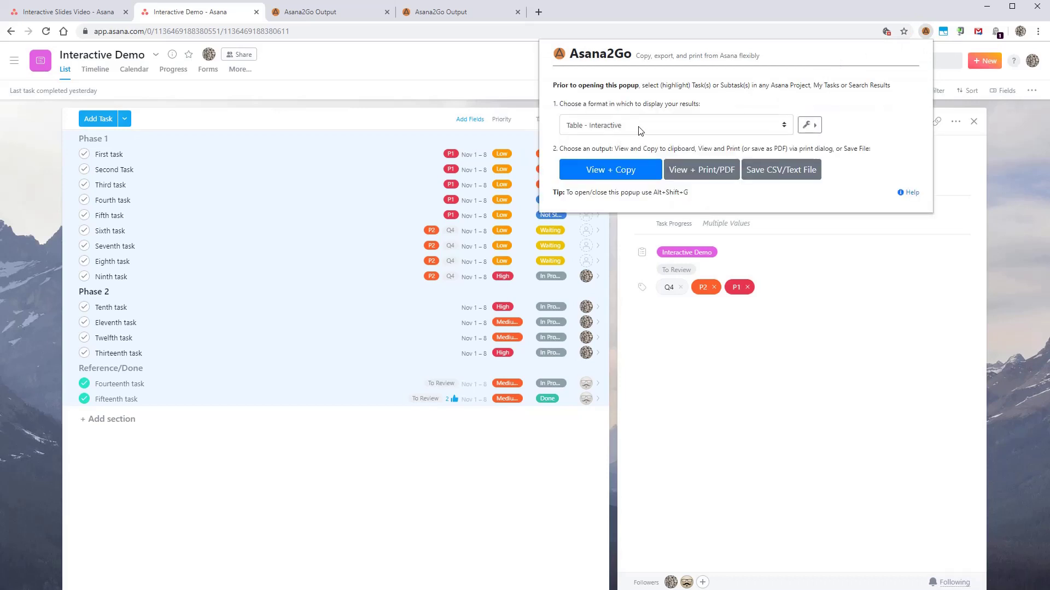
{"action": "left_click", "coordinate": [626, 171]}
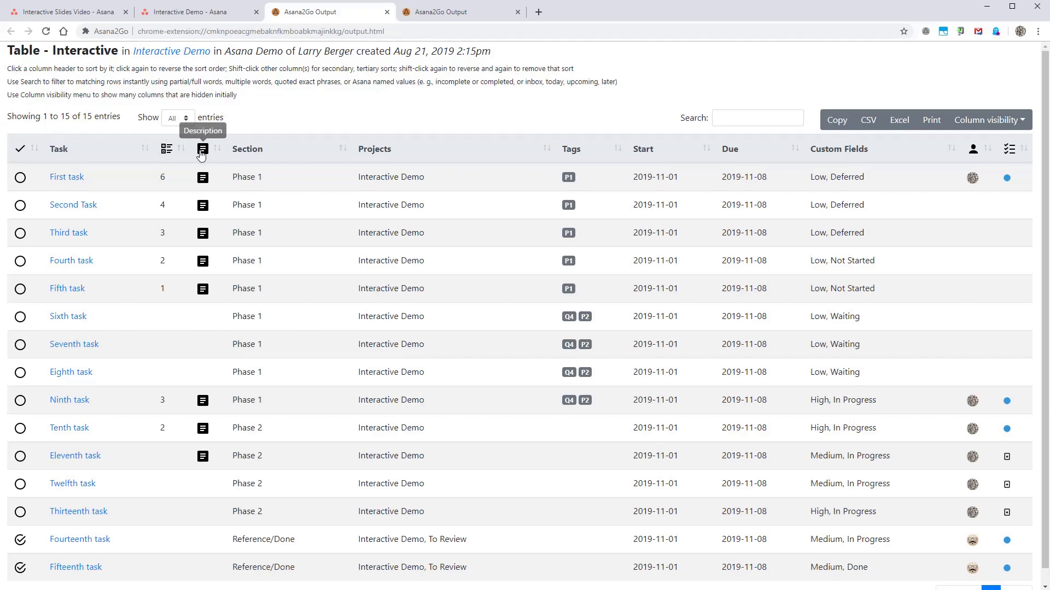
Step: Preview a task's description from its Description icon in the 15-task interactive table
{"action": "mouse_move", "coordinate": [204, 180]}
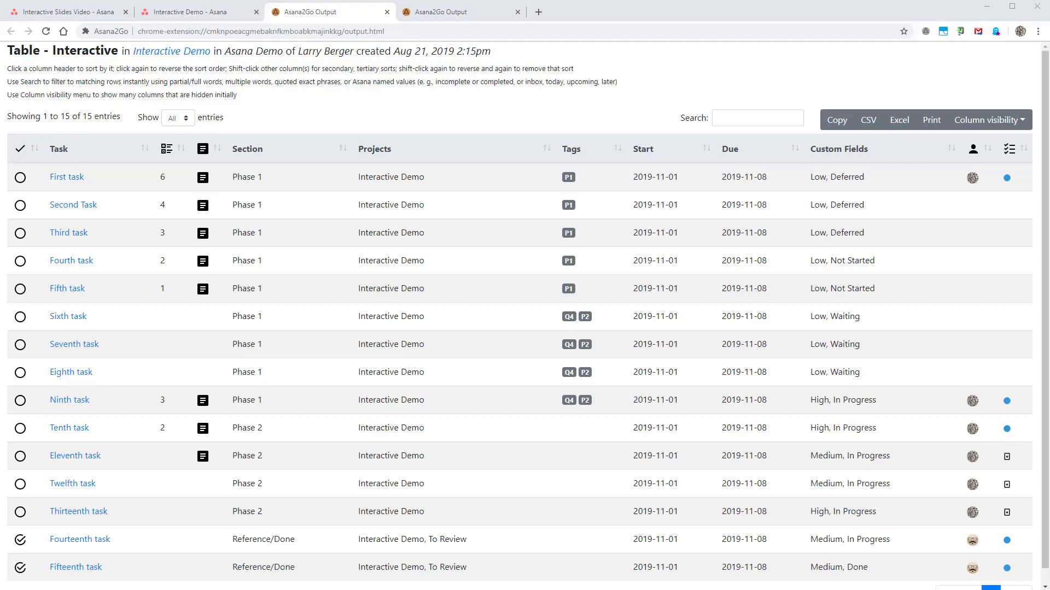
{"action": "left_click", "coordinate": [742, 116]}
{"action": "type", "text": "\"in"}
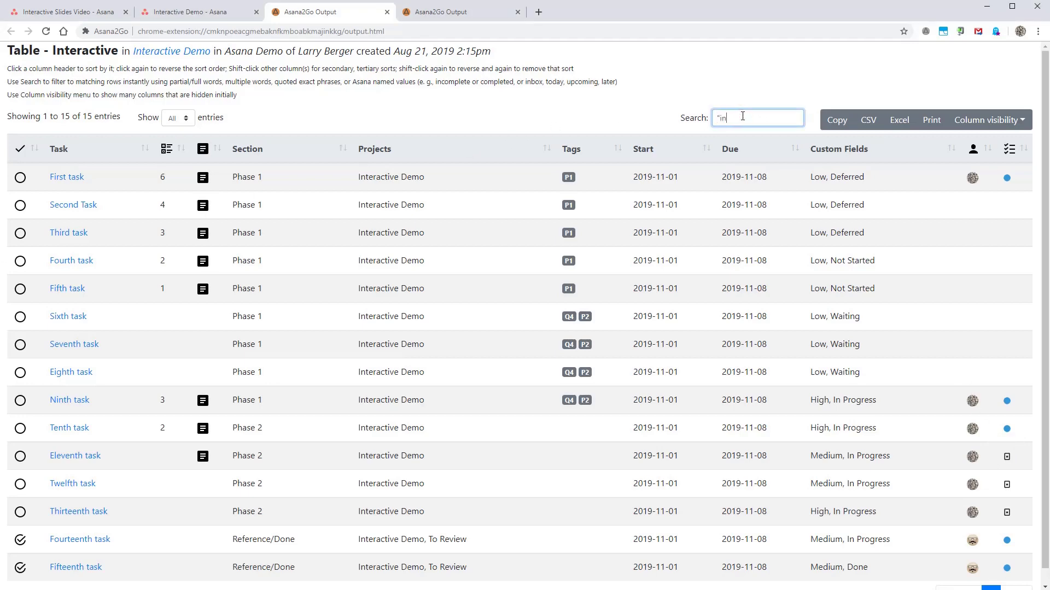
{"action": "type", "text": " prog"}
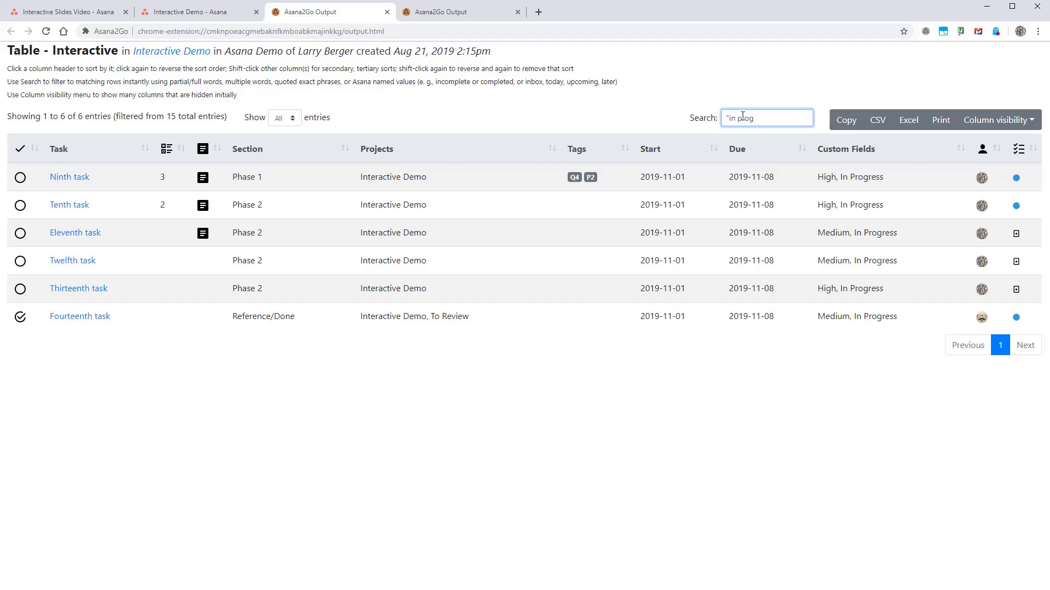
{"action": "key", "text": "ctrl+a"}
{"action": "key", "text": "BackSpace"}
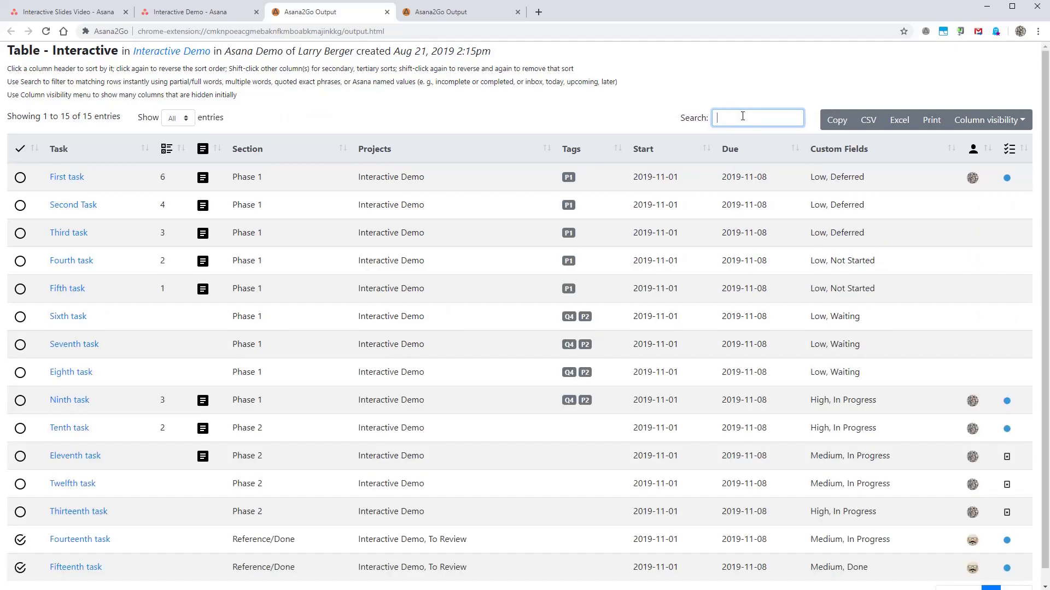
{"action": "type", "text": "inbox"}
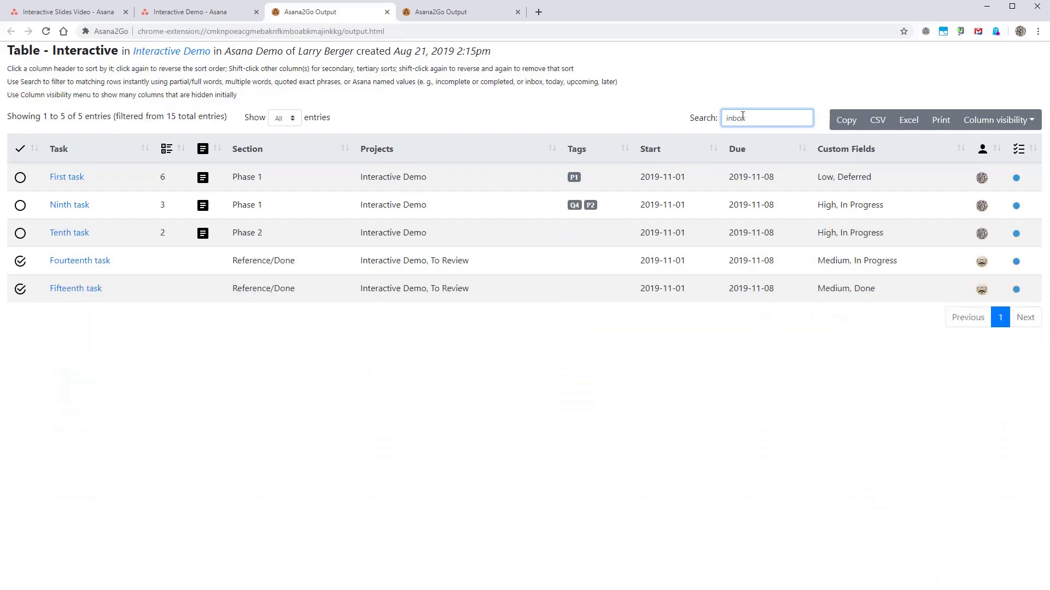
{"action": "key", "text": "ctrl+a"}
{"action": "key", "text": "BackSpace"}
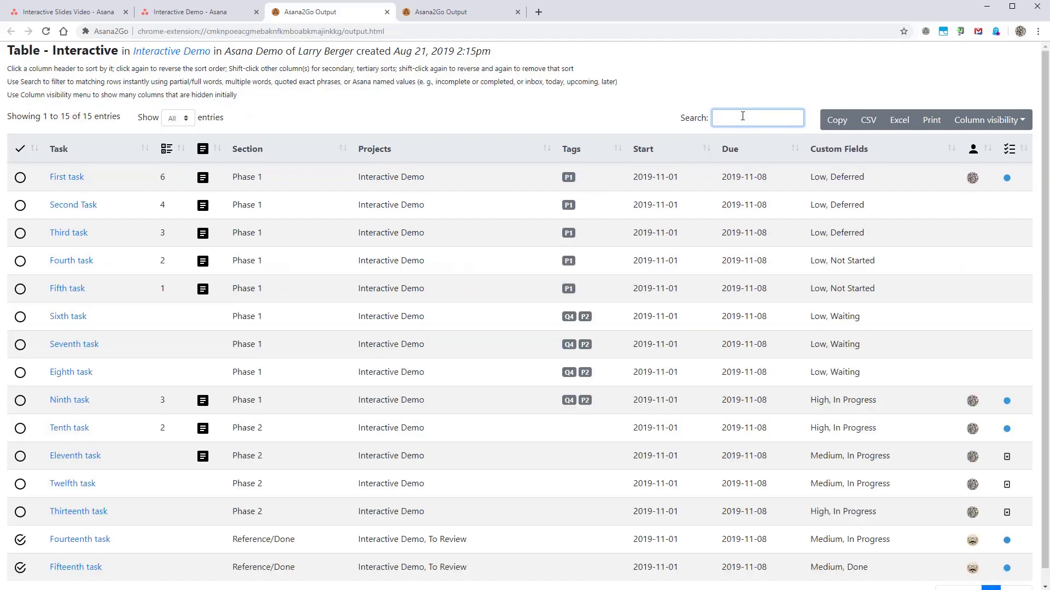
{"action": "type", "text": "tod"}
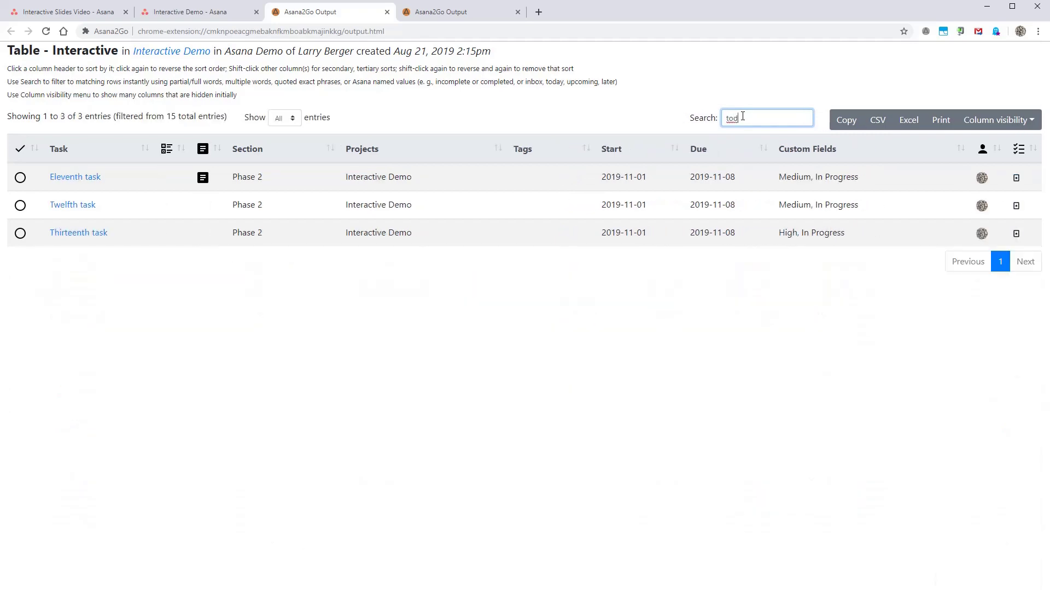
{"action": "key", "text": "BackSpace"}
{"action": "key", "text": "BackSpace"}
{"action": "key", "text": "BackSpace"}
{"action": "type", "text": "tc"}
{"action": "key", "text": "BackSpace"}
{"action": "key", "text": "BackSpace"}
{"action": "type", "text": "completed"}
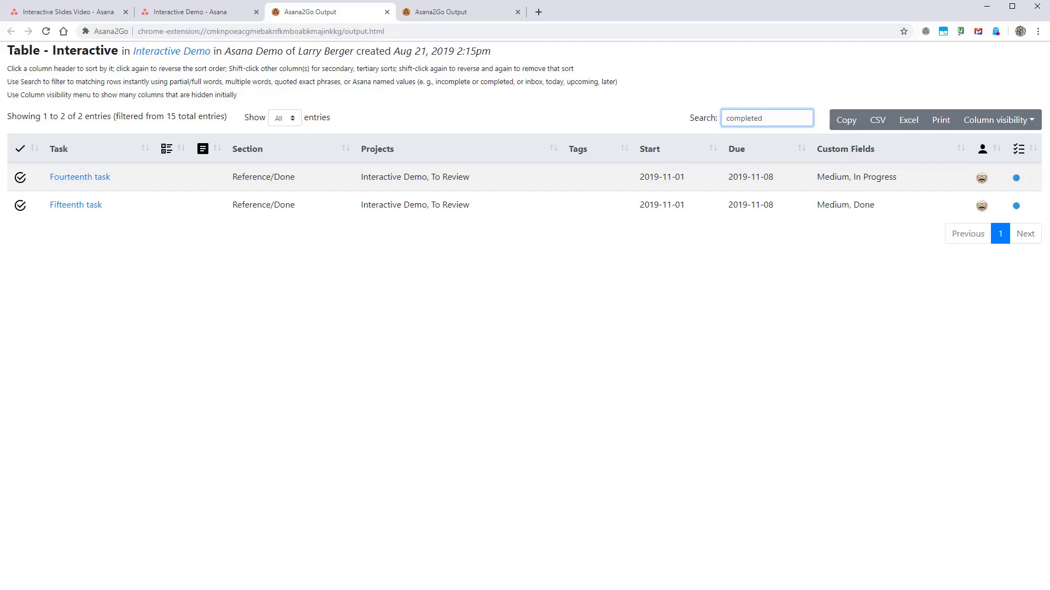
{"action": "double_click", "coordinate": [779, 115]}
Step: Clear the completed filter and sort tasks by assignee, then by # Subtasks, highest first
{"action": "key", "text": "BackSpace"}
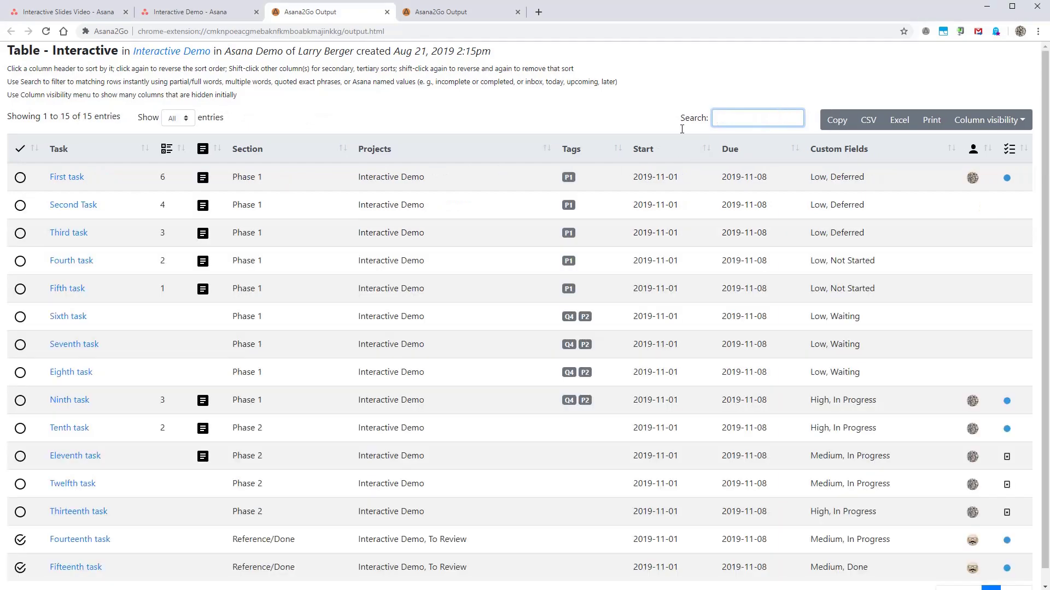
{"action": "left_click", "coordinate": [170, 150]}
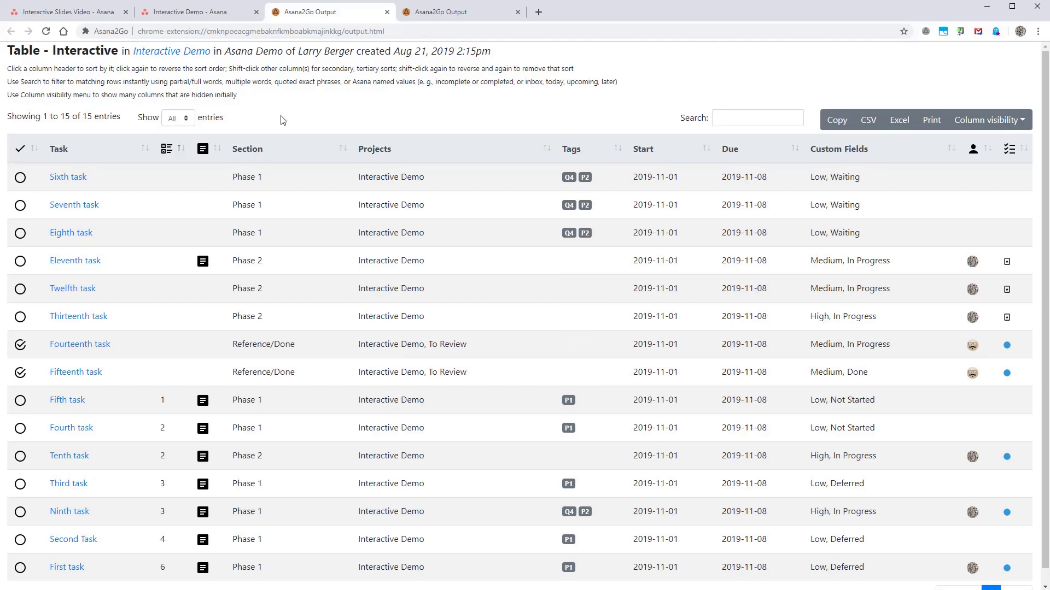
{"action": "left_click", "coordinate": [974, 153]}
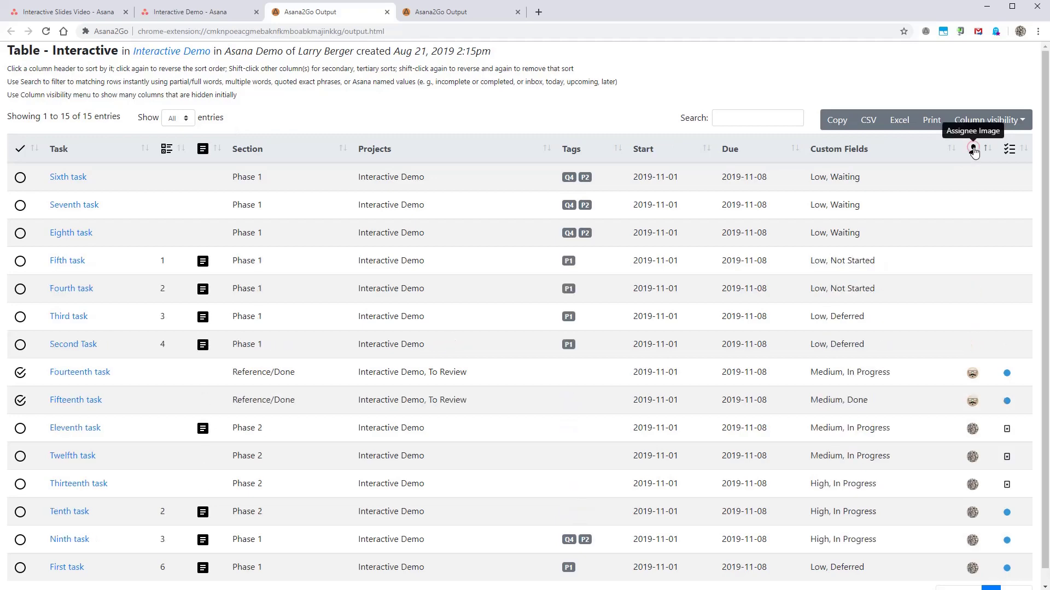
{"action": "left_click", "coordinate": [166, 153]}
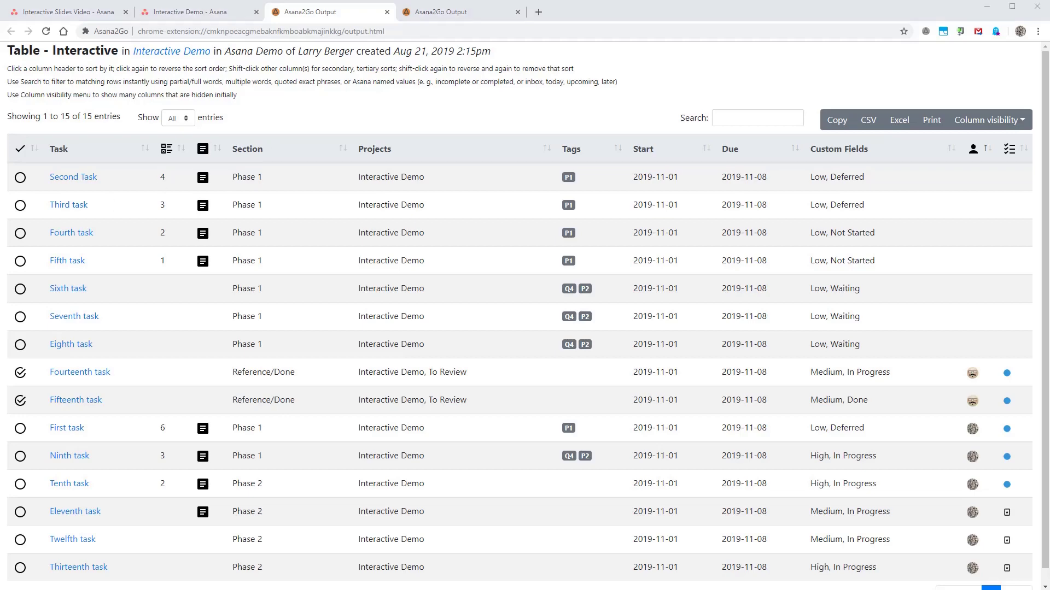
Step: Check the Asana task list, sort the Asana2Go table by Section, and show the column visibility list
{"action": "left_click", "coordinate": [195, 12]}
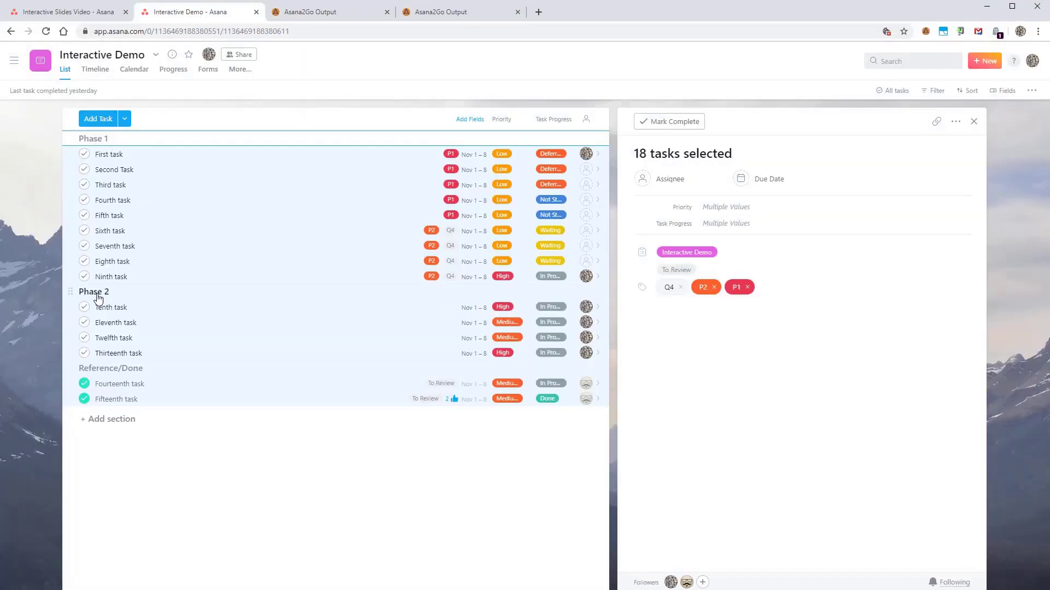
{"action": "left_click", "coordinate": [324, 11]}
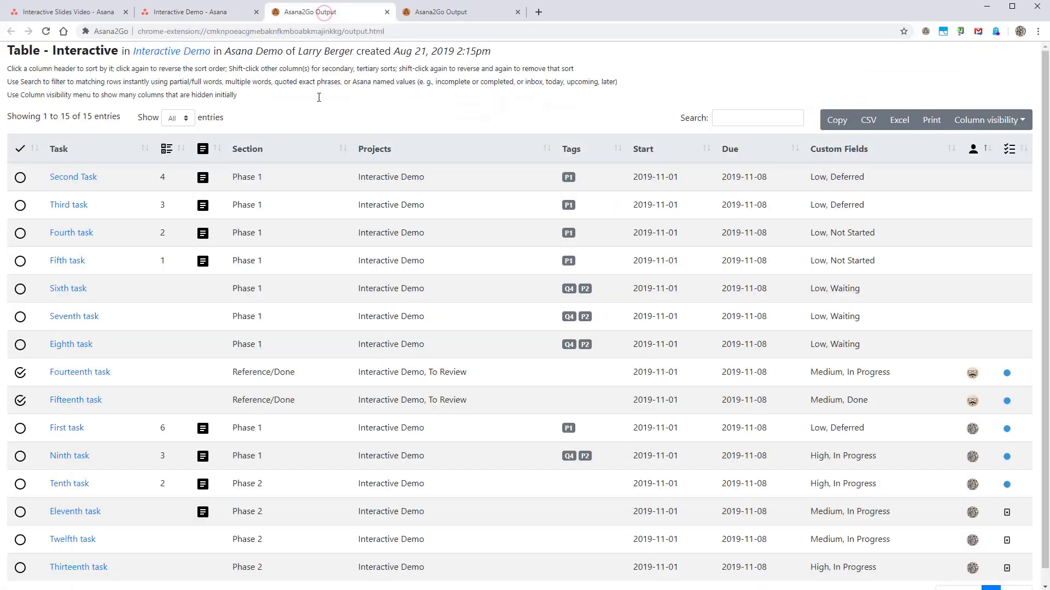
{"action": "left_click", "coordinate": [264, 156]}
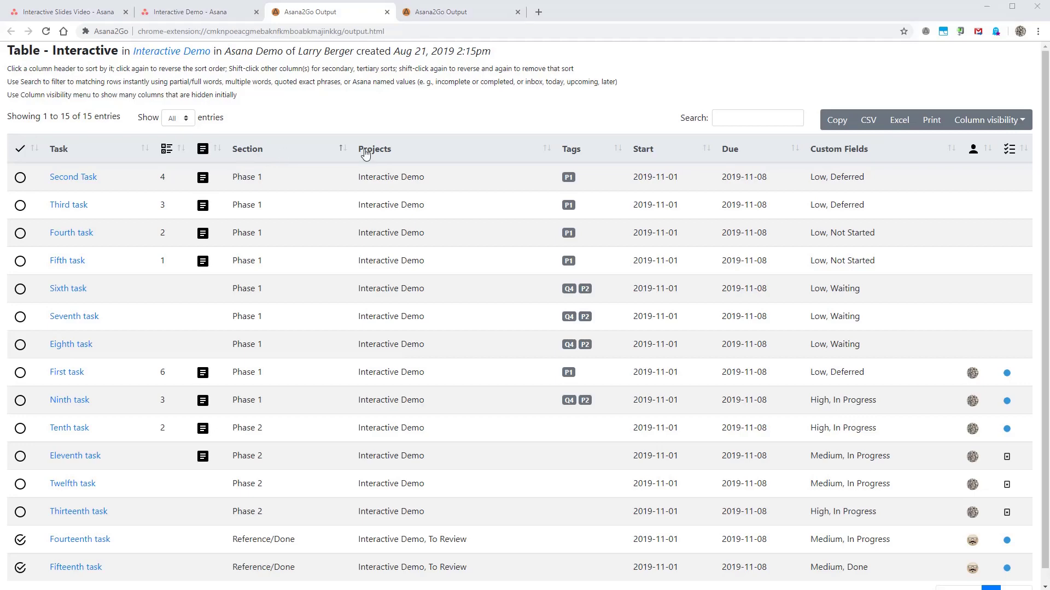
{"action": "left_click", "coordinate": [980, 122]}
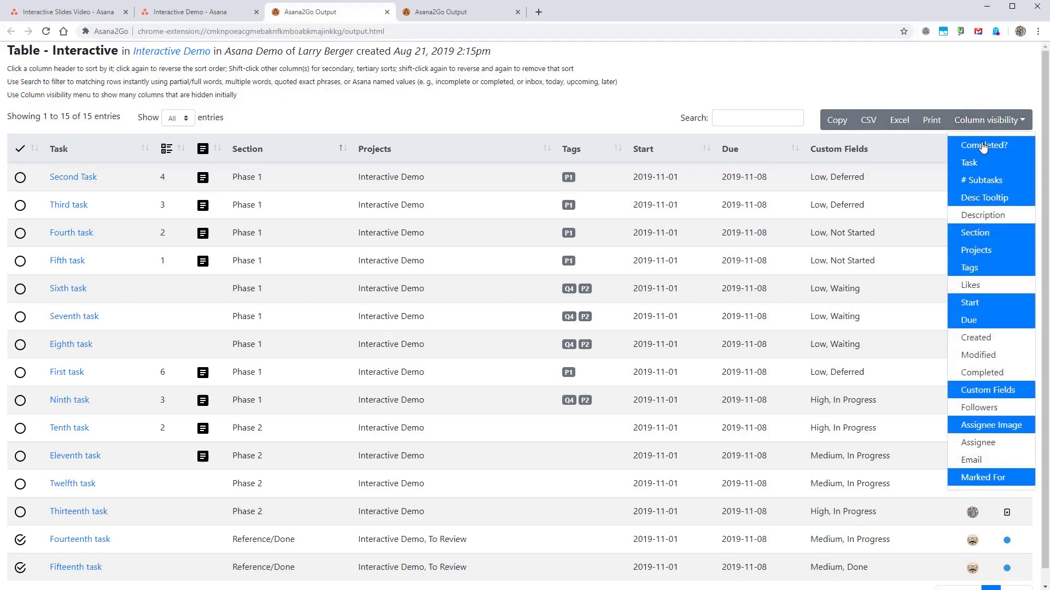
Step: Turn on the Likes, Created, Modified, Completed and Followers columns for all 15 tasks
{"action": "left_click", "coordinate": [984, 184]}
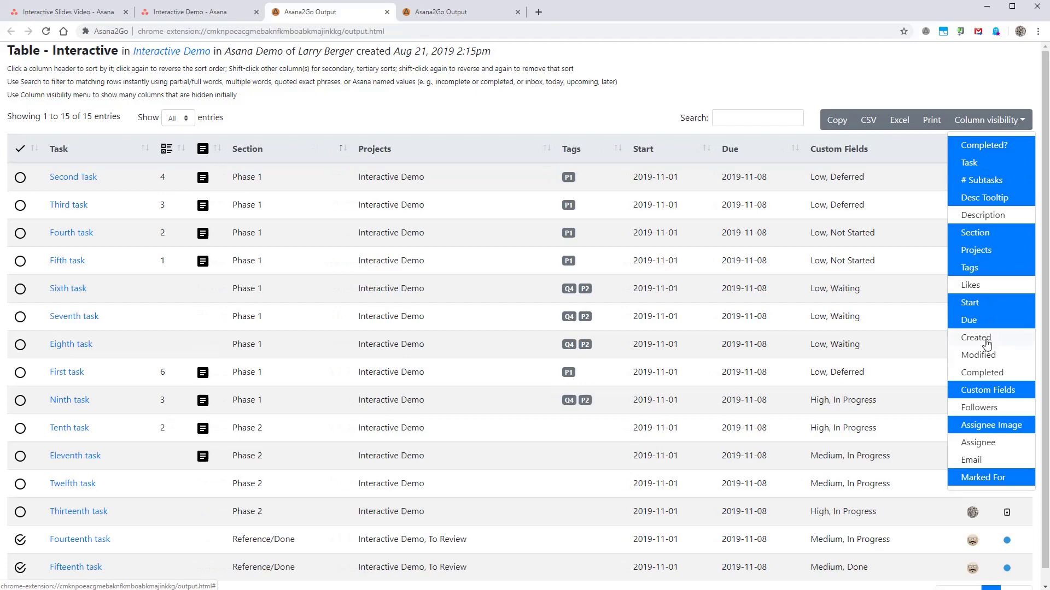
{"action": "left_click", "coordinate": [984, 291]}
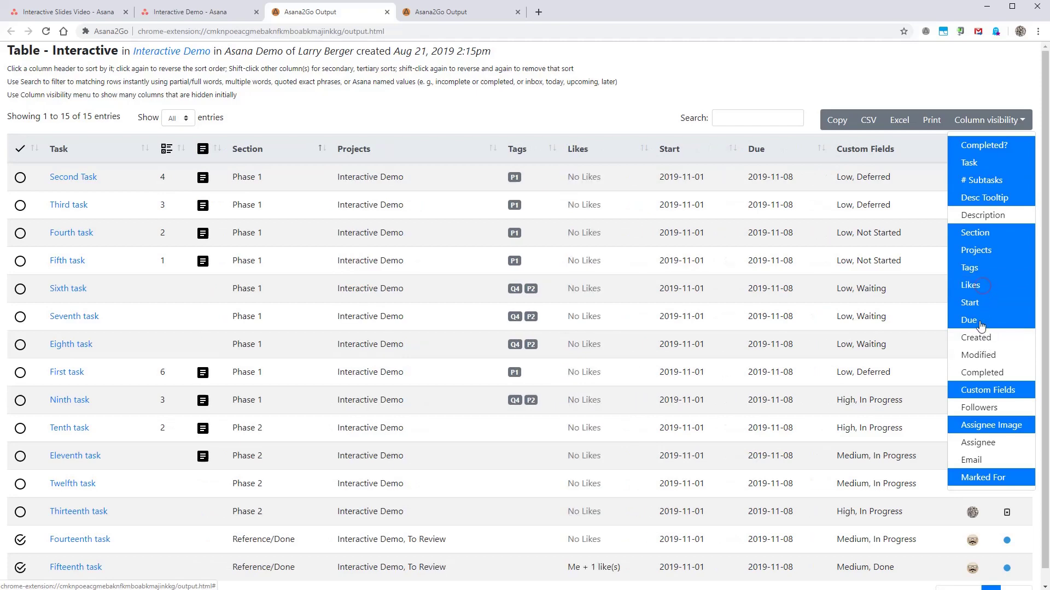
{"action": "left_click", "coordinate": [979, 345]}
{"action": "left_click", "coordinate": [979, 355]}
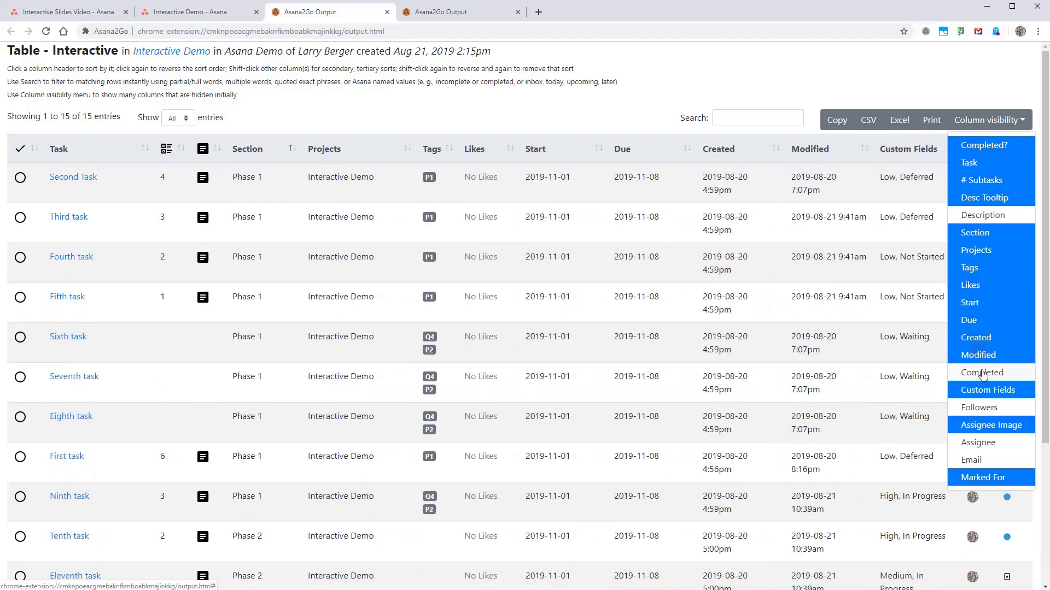
{"action": "left_click", "coordinate": [983, 373]}
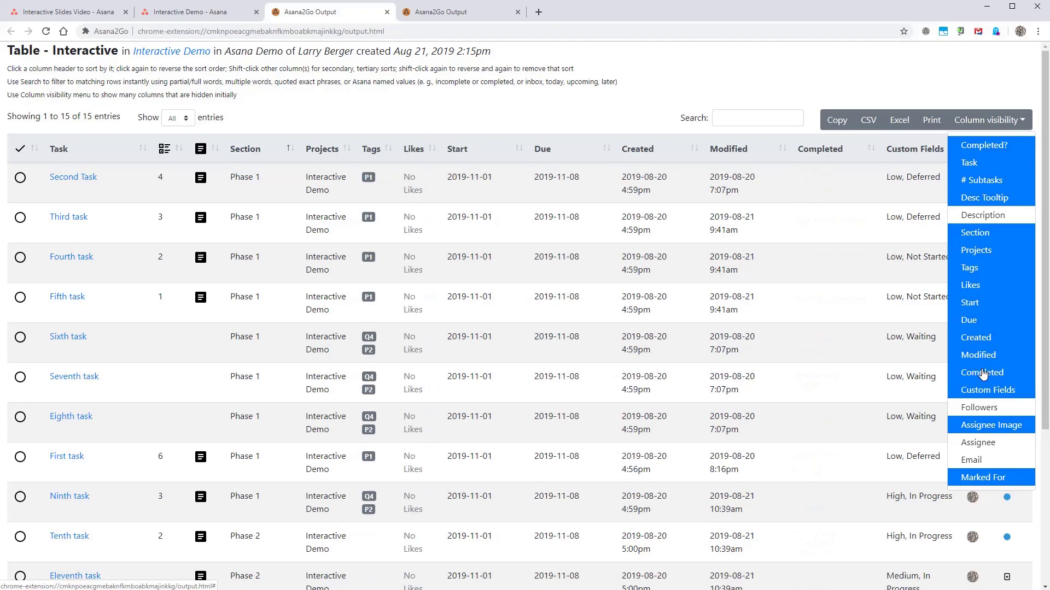
{"action": "left_click", "coordinate": [978, 408]}
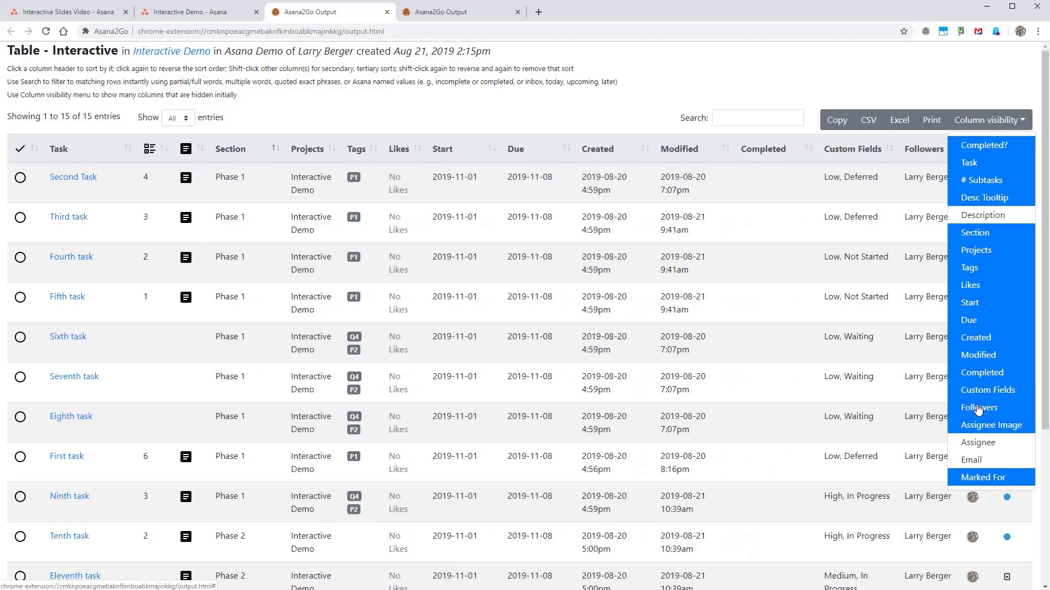
{"action": "scroll", "coordinate": [850, 422], "scroll_direction": "down", "scroll_amount": 4}
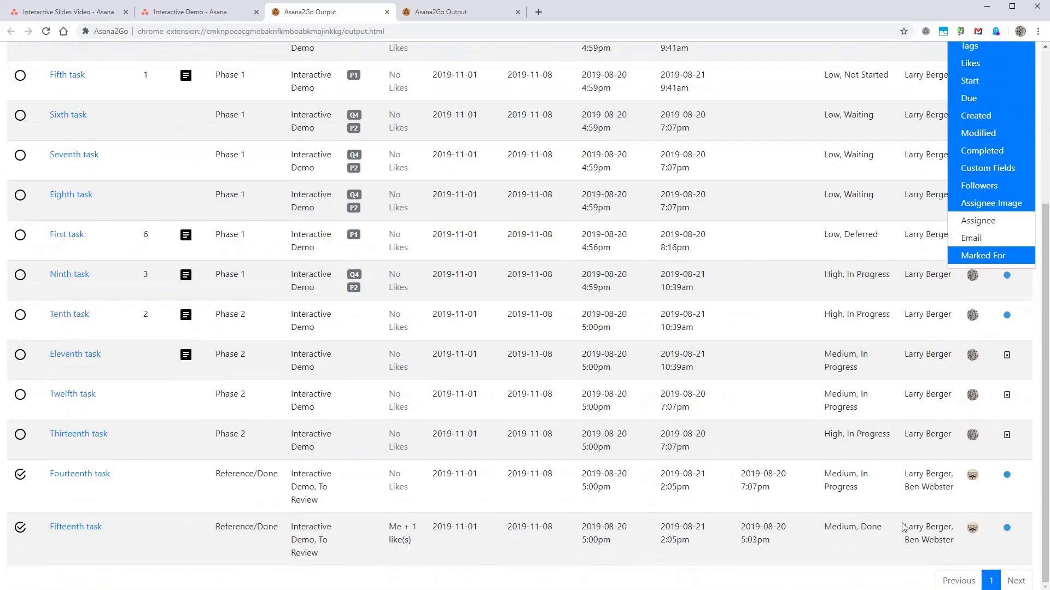
{"action": "scroll", "coordinate": [855, 494], "scroll_direction": "up", "scroll_amount": 4}
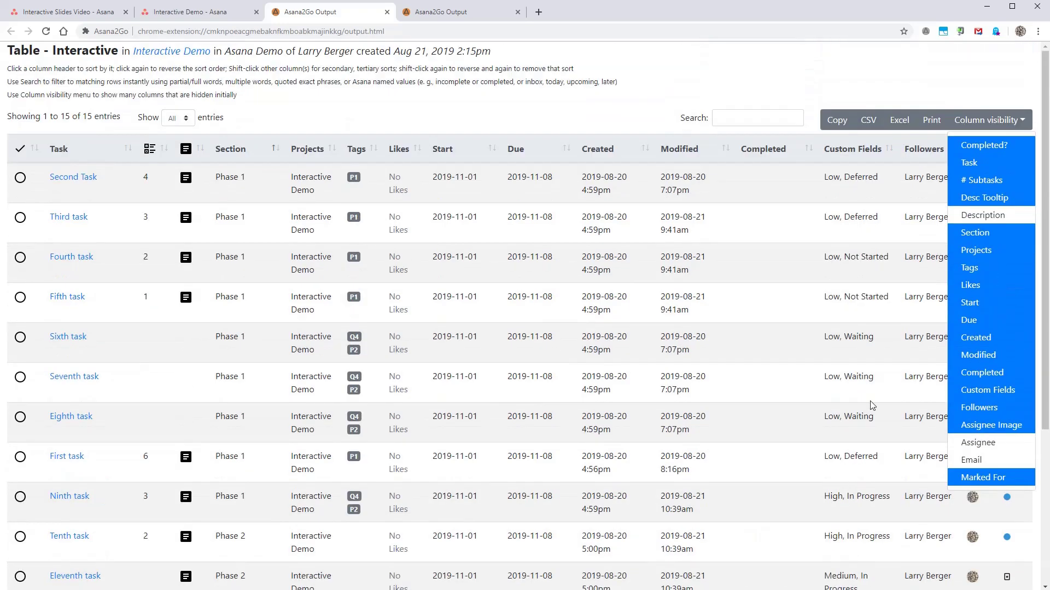
{"action": "left_click", "coordinate": [622, 184]}
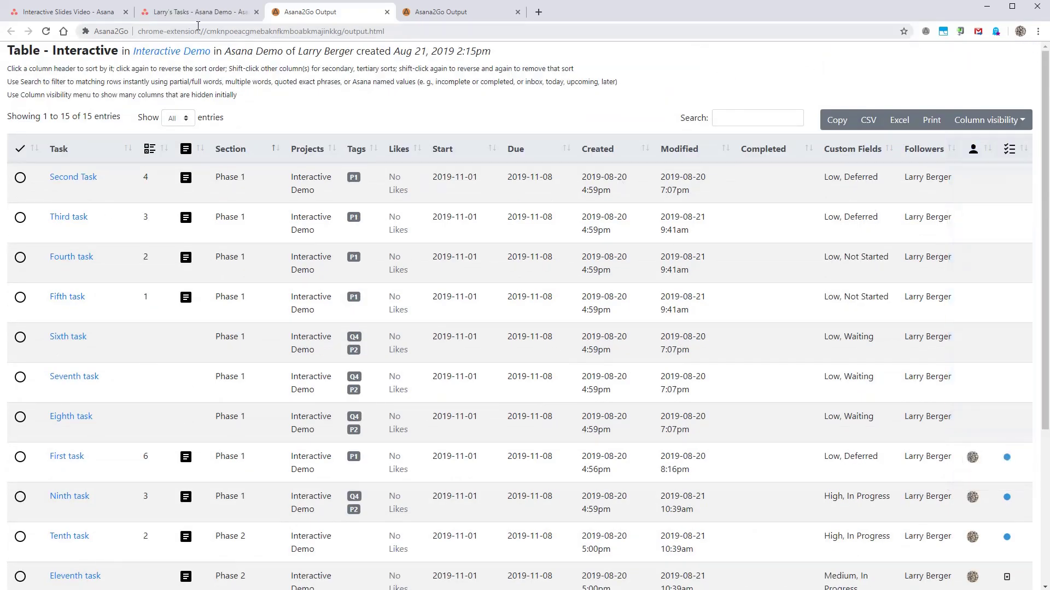
Step: Export the selected My Tasks tasks as an Asana2Go Table - Interactive with View + Copy
{"action": "left_click", "coordinate": [209, 12]}
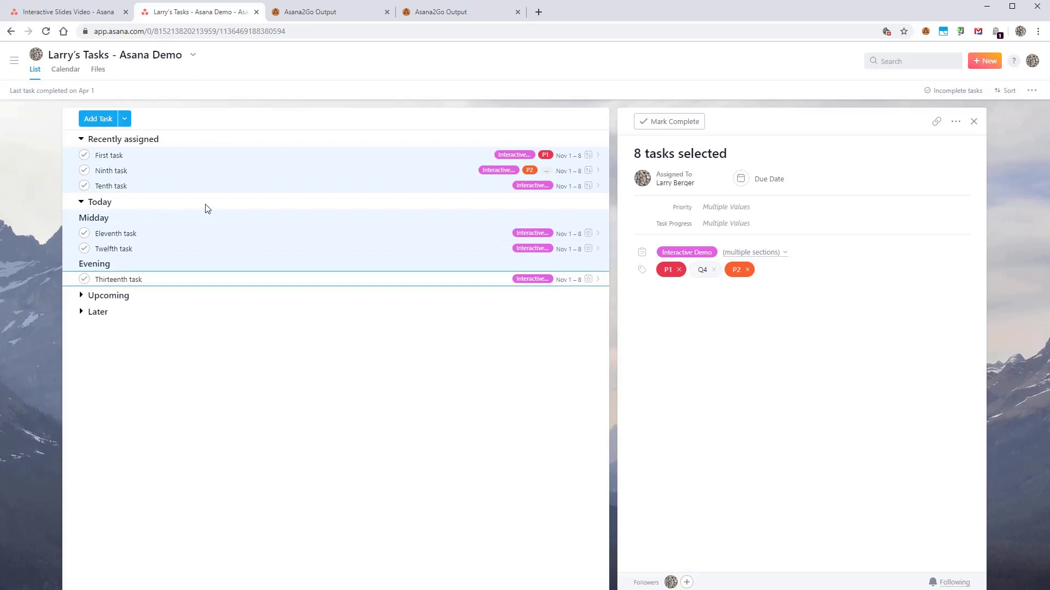
{"action": "left_click", "coordinate": [924, 32]}
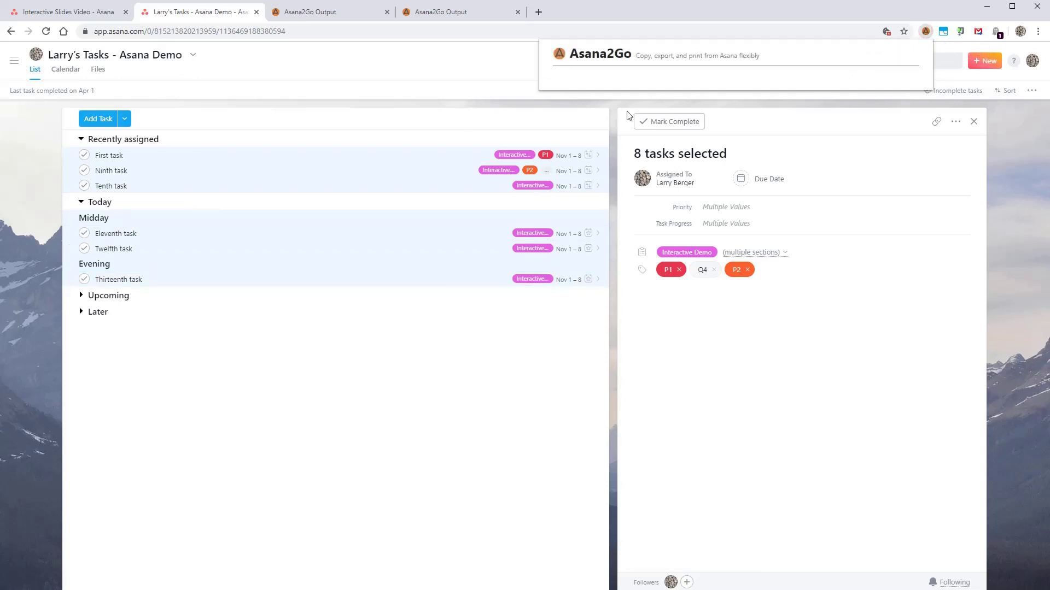
{"action": "left_click", "coordinate": [636, 171]}
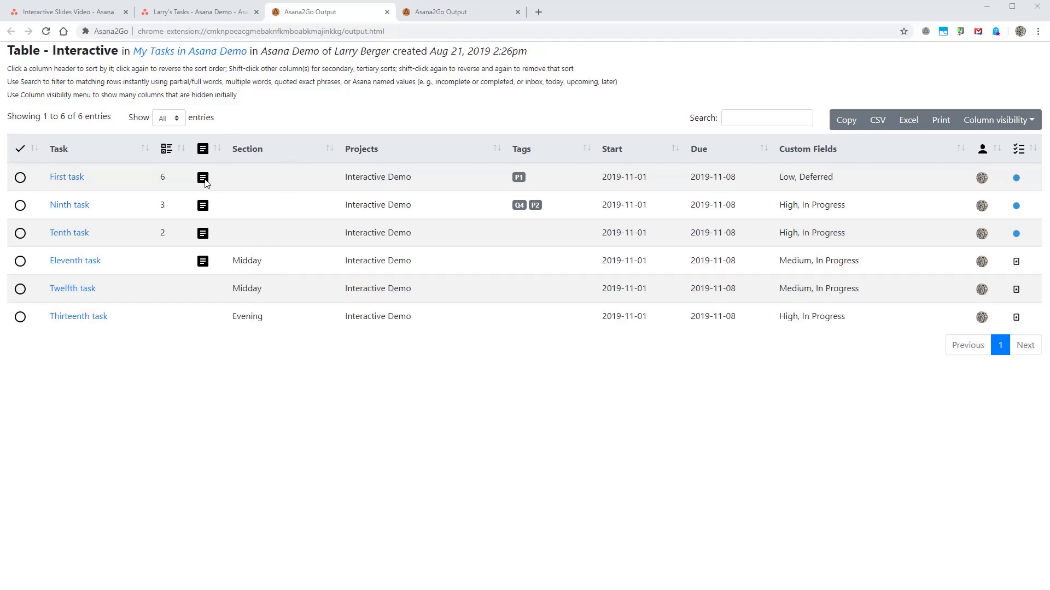
Step: Show the Description column with full task notes, then return to Asana's My Tasks list
{"action": "mouse_move", "coordinate": [205, 183]}
{"action": "mouse_move", "coordinate": [204, 210]}
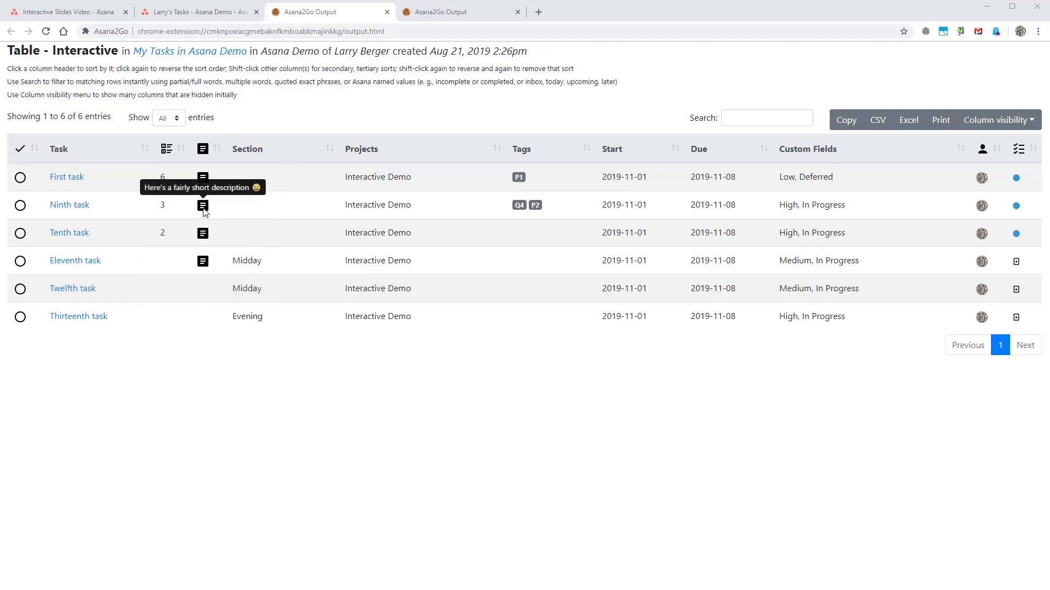
{"action": "left_click", "coordinate": [1006, 118]}
{"action": "left_click", "coordinate": [1001, 209]}
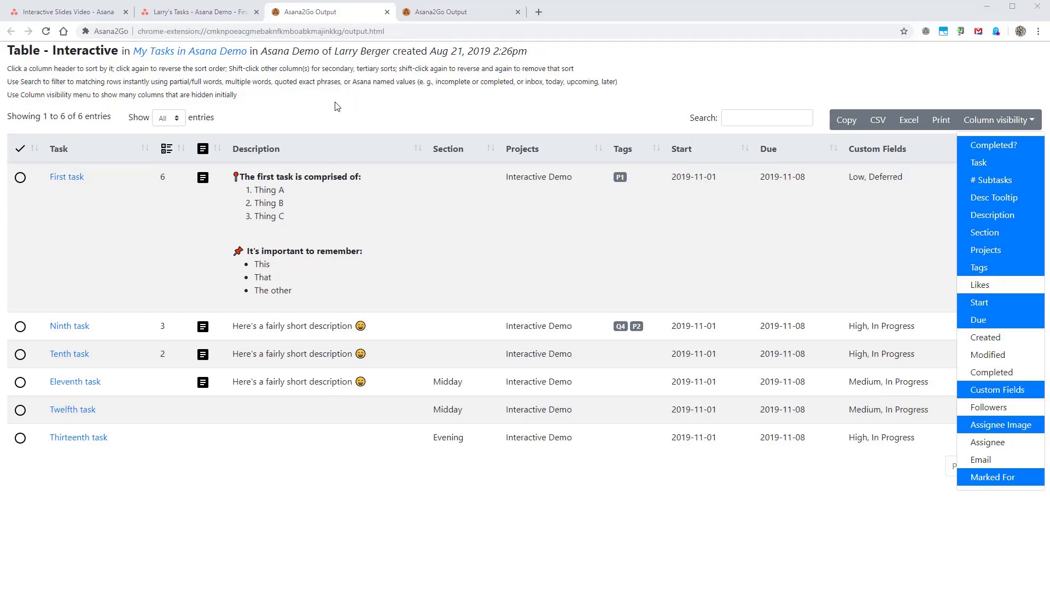
{"action": "left_click", "coordinate": [223, 12]}
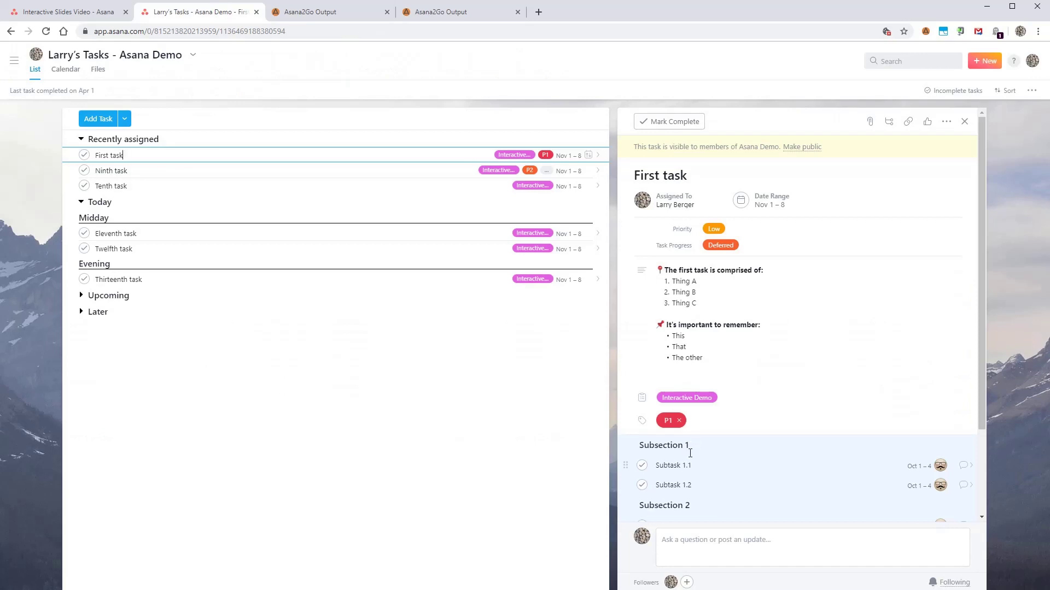
Step: Output First task's four subtasks, 1.1 to 2.2, as an interactive Asana2Go table
{"action": "scroll", "coordinate": [691, 492], "scroll_direction": "down", "scroll_amount": 2}
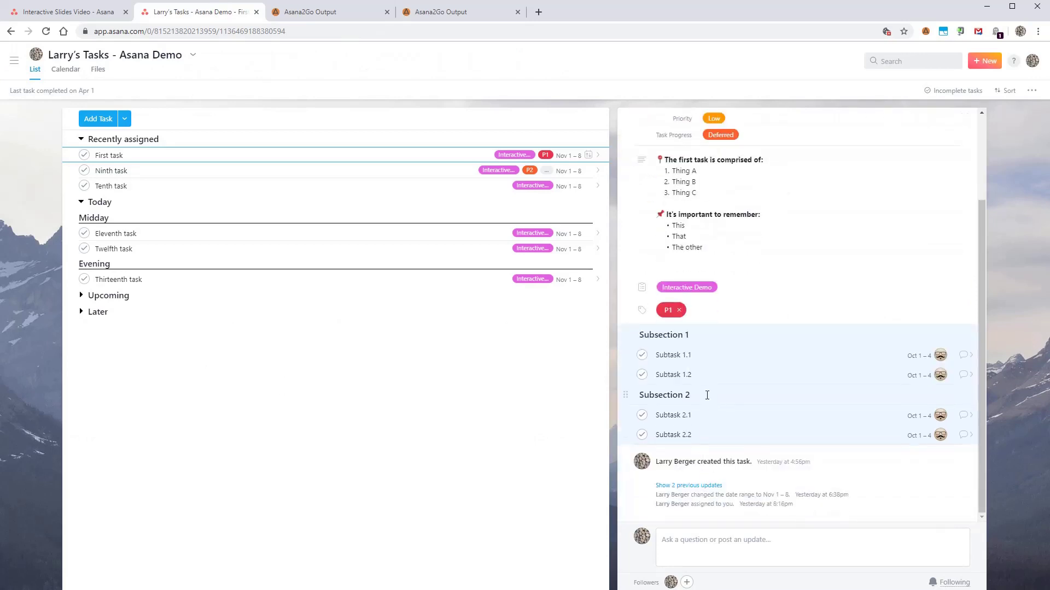
{"action": "left_click", "coordinate": [925, 32]}
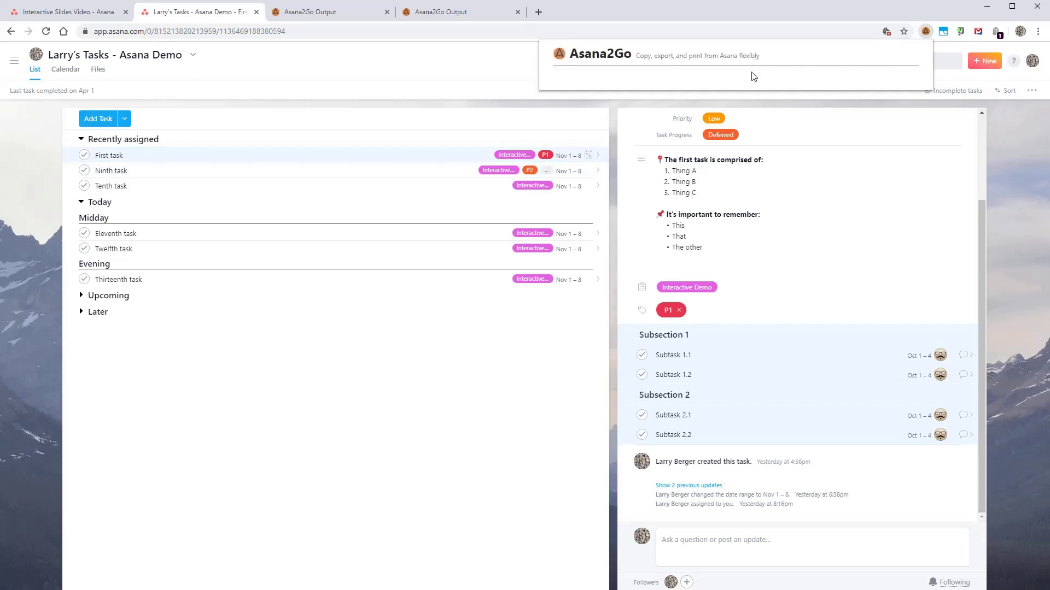
{"action": "left_click", "coordinate": [616, 174]}
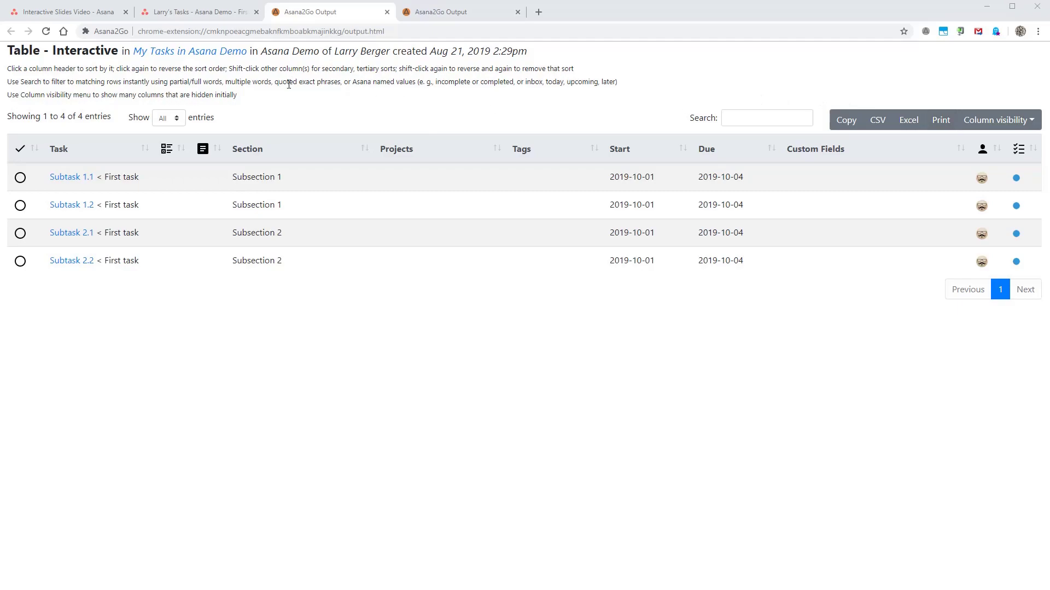
Step: Review Asana2Go's saved-format options (New, Import, Edit, Duplicate), then show the Features recap slide
{"action": "left_click", "coordinate": [200, 12]}
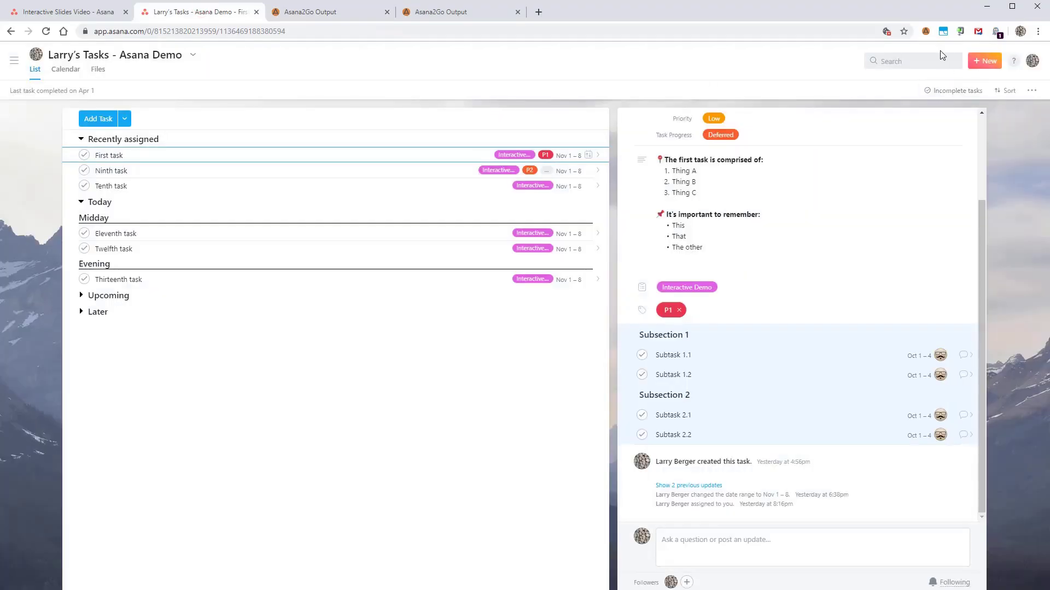
{"action": "left_click", "coordinate": [925, 31]}
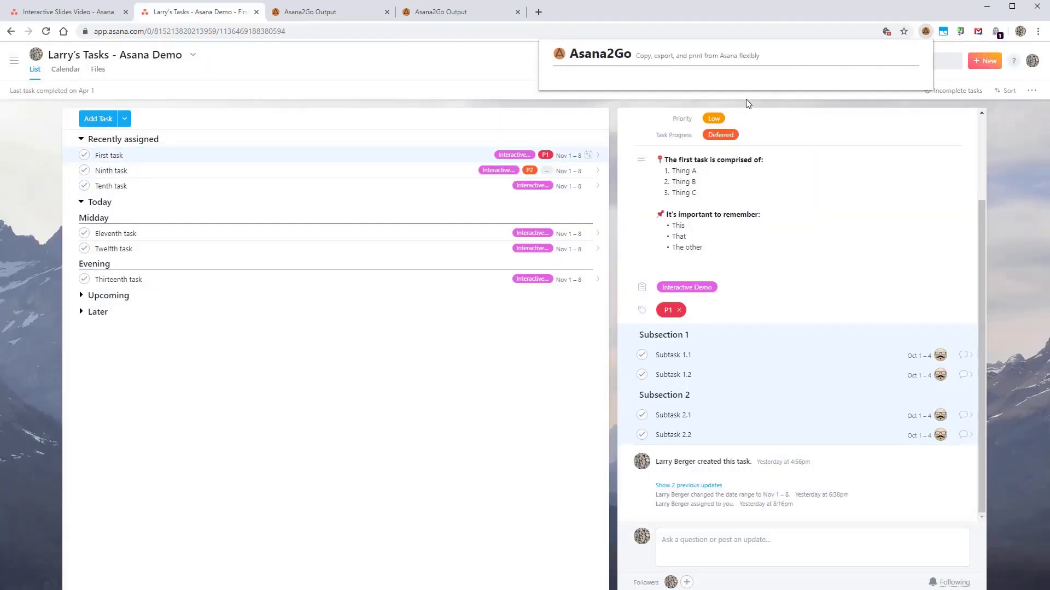
{"action": "left_click", "coordinate": [808, 126]}
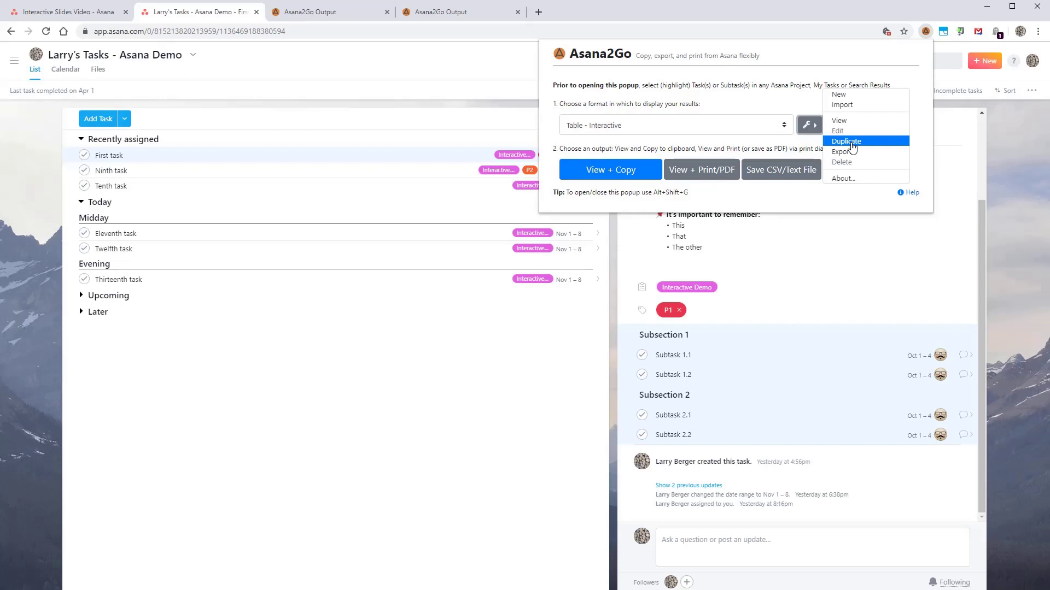
{"action": "left_click", "coordinate": [269, 115]}
{"action": "left_click", "coordinate": [450, 15]}
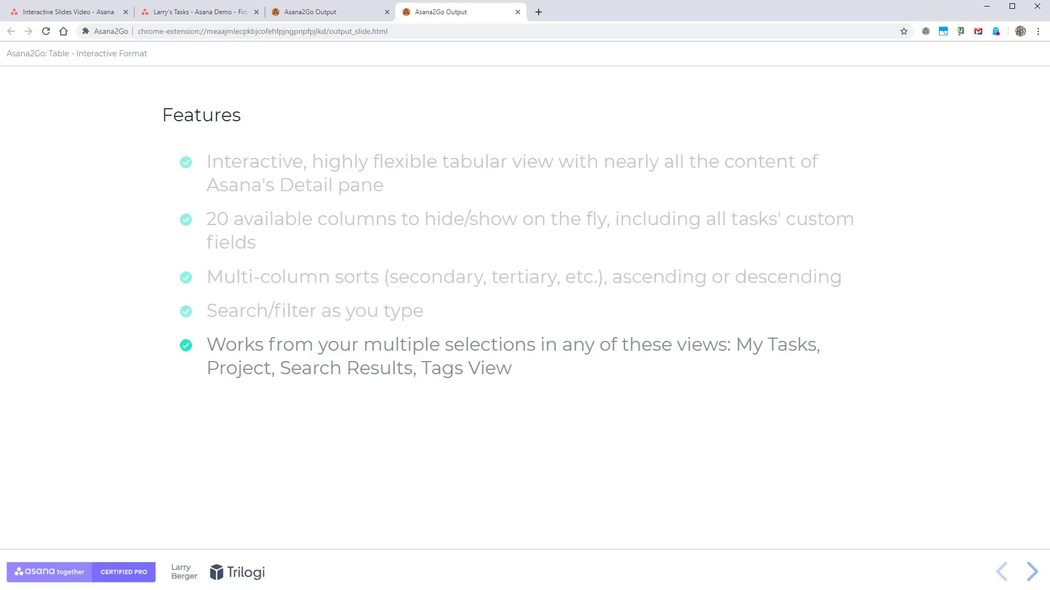
Step: Reveal the last Features bullets through output options, then move to Benefits showing its pain-points bullet
{"action": "key", "text": "Right"}
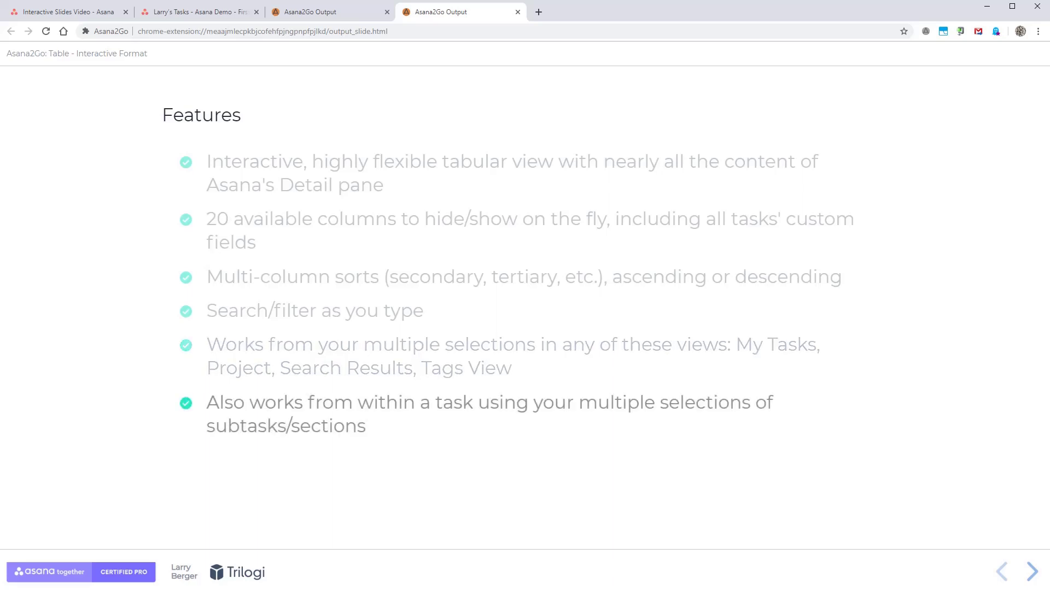
{"action": "key", "text": "Right"}
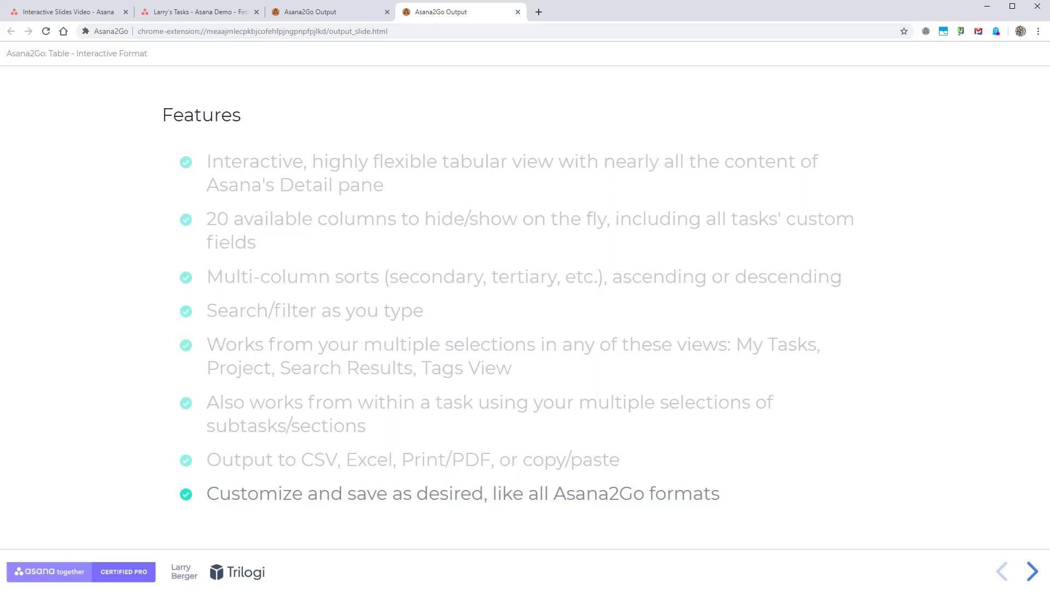
{"action": "key", "text": "Right"}
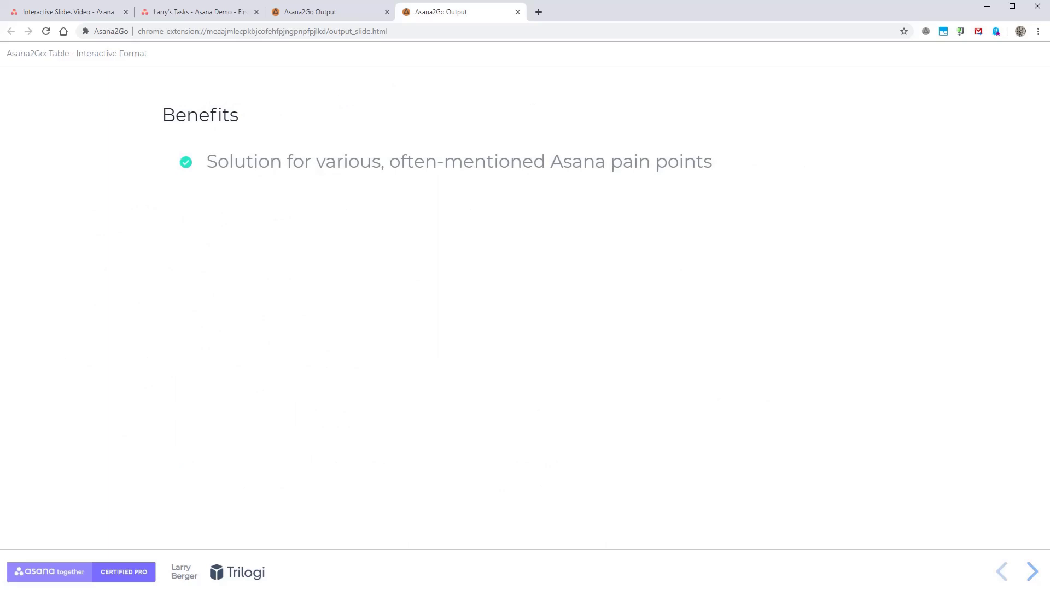
Step: Reveal Benefits bullets up to the sixth, on sorting by sections, priorities or subtask sections
{"action": "key", "text": "Right"}
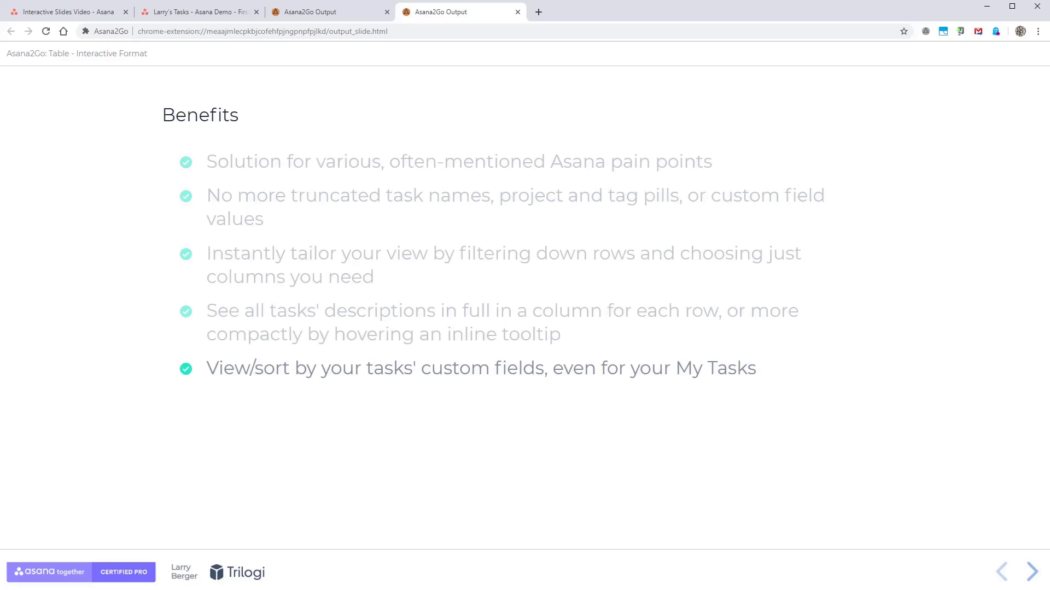
{"action": "key", "text": "Right"}
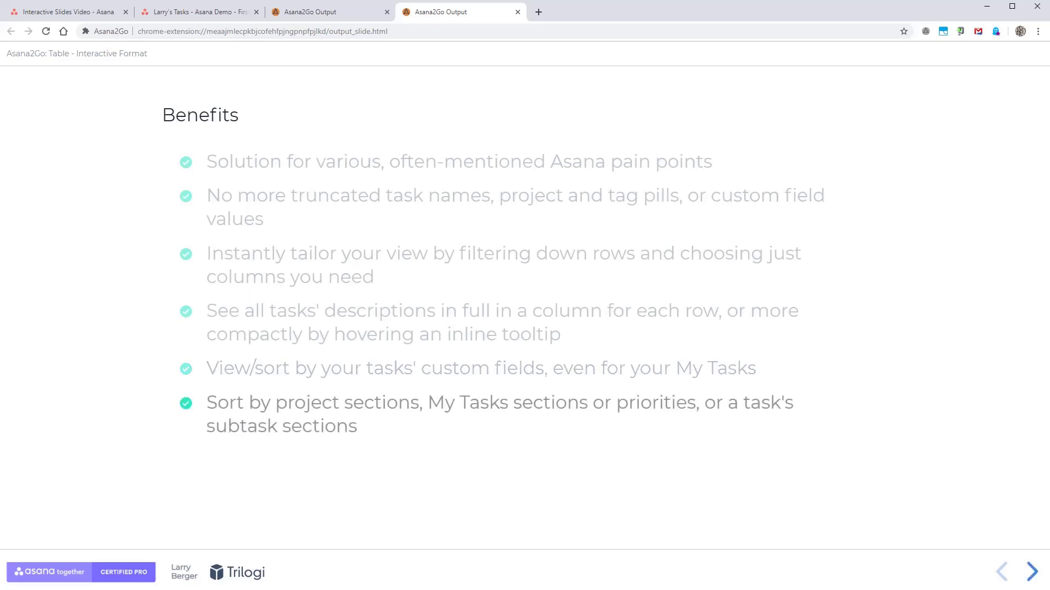